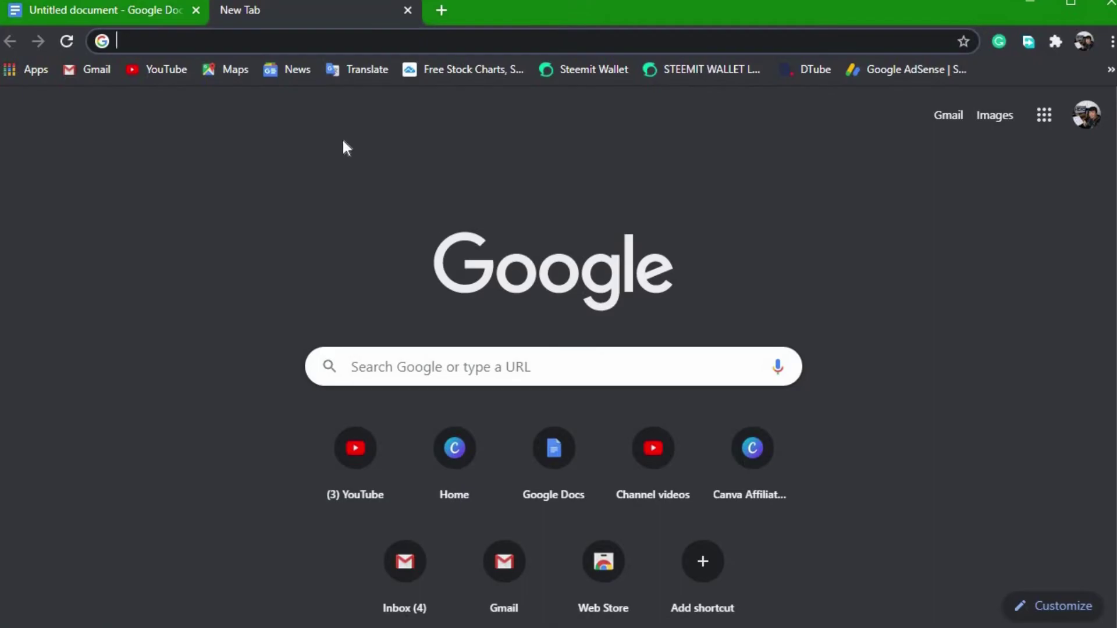
# Step: Search Google for 'send anywhere download' from the new Chrome tab
pyautogui.click(386, 372)
pyautogui.write('sebd')
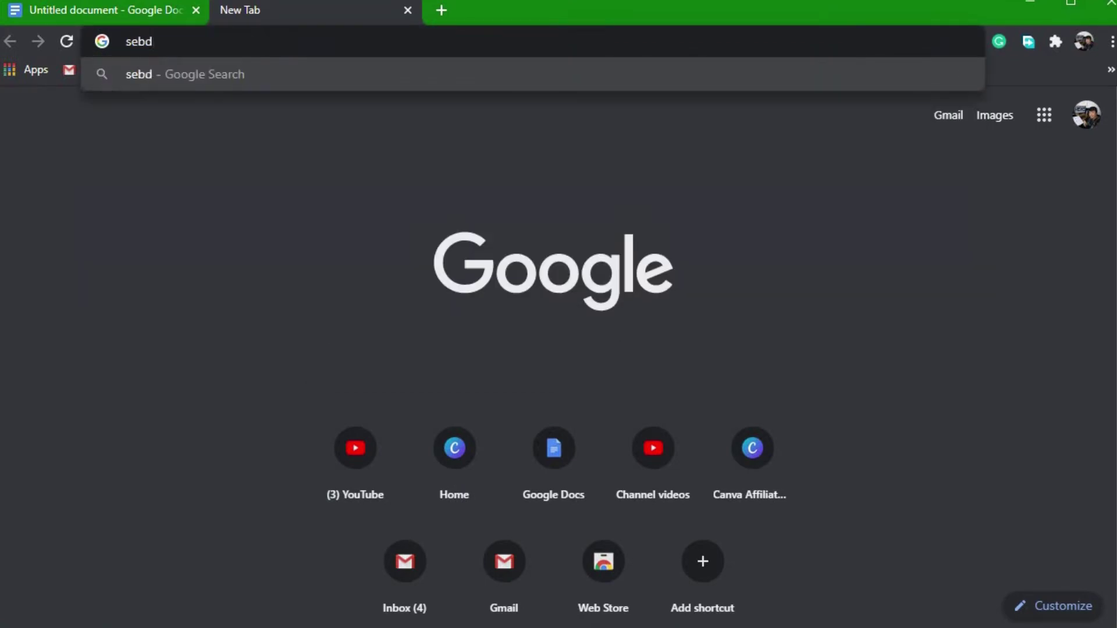
pyautogui.press('BackSpace')
pyautogui.press('BackSpace')
pyautogui.write('nda')
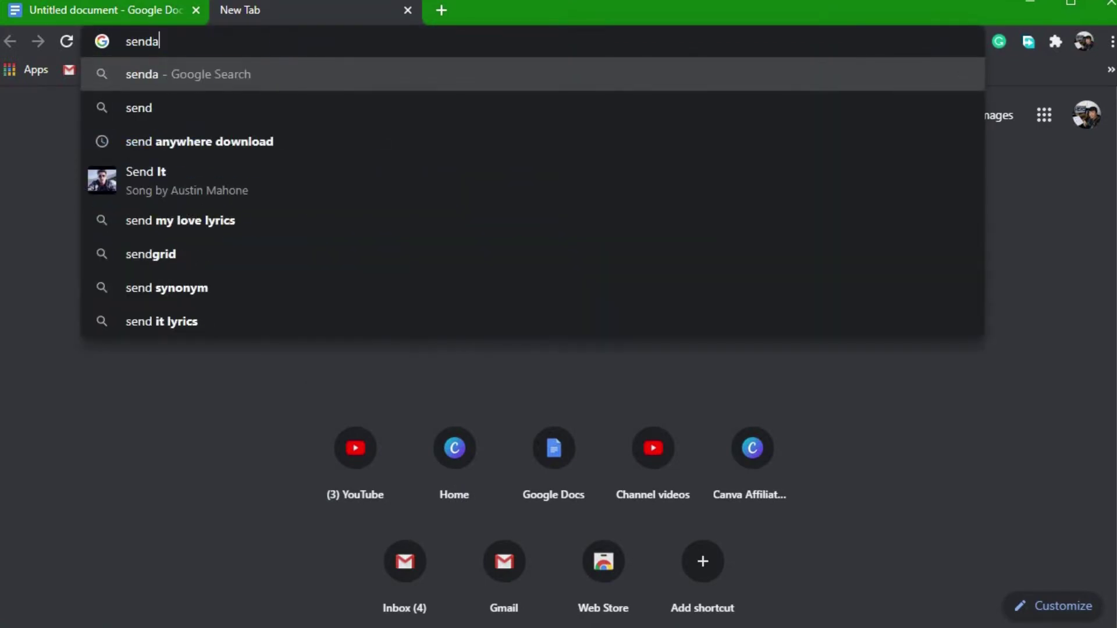
pyautogui.write('nywhere')
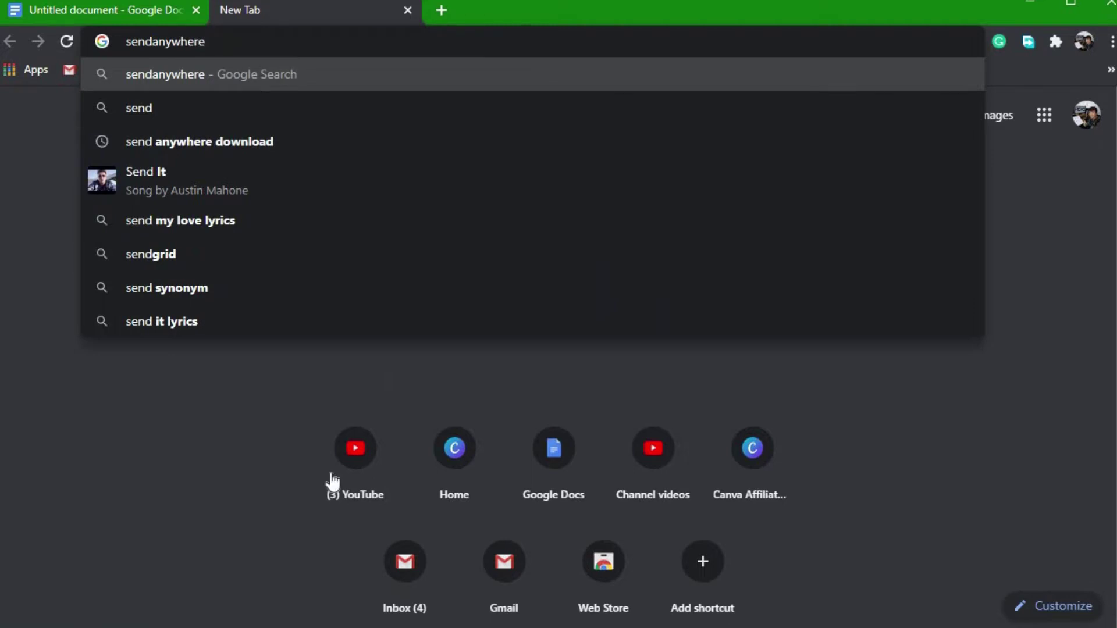
pyautogui.click(176, 145)
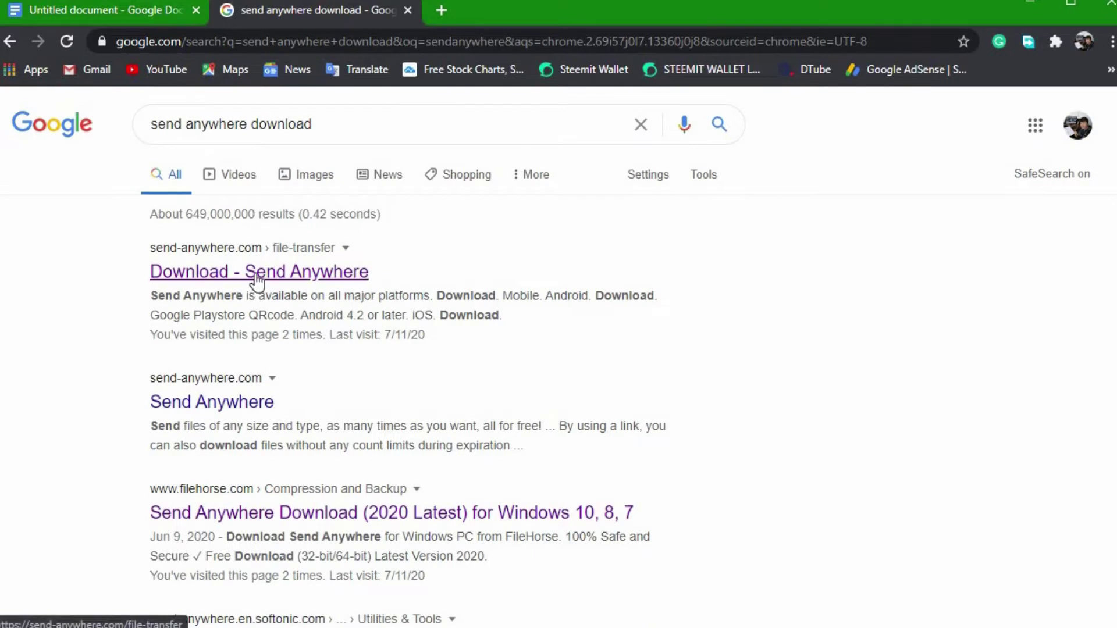
# Step: Open the Send Anywhere download page and scroll to its Desktop section
pyautogui.click(345, 281)
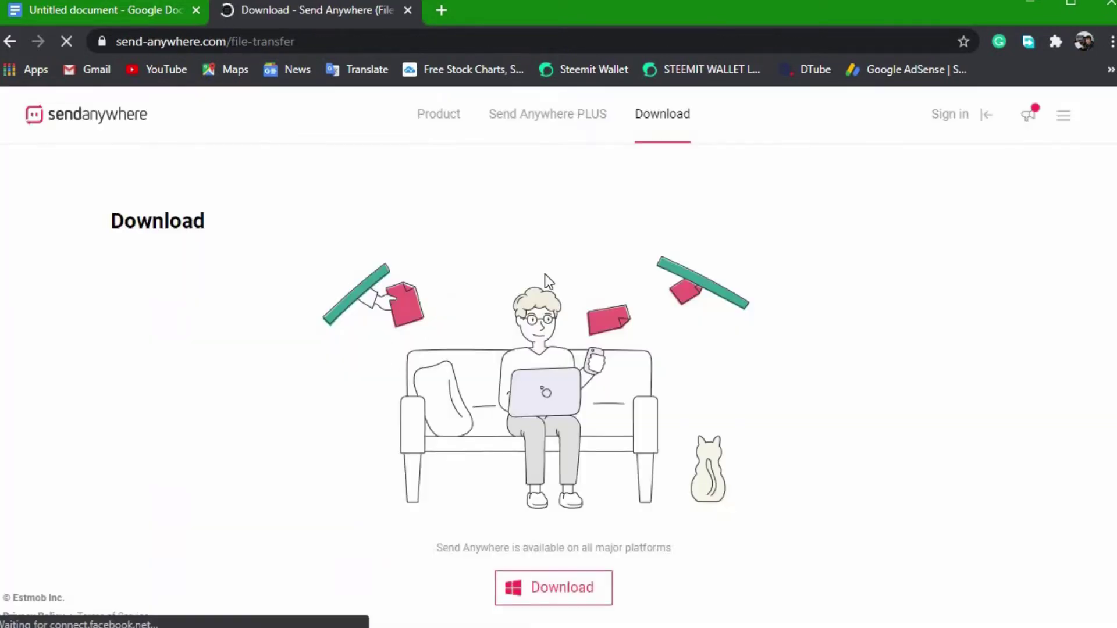
pyautogui.scroll(-5, 666, 318)
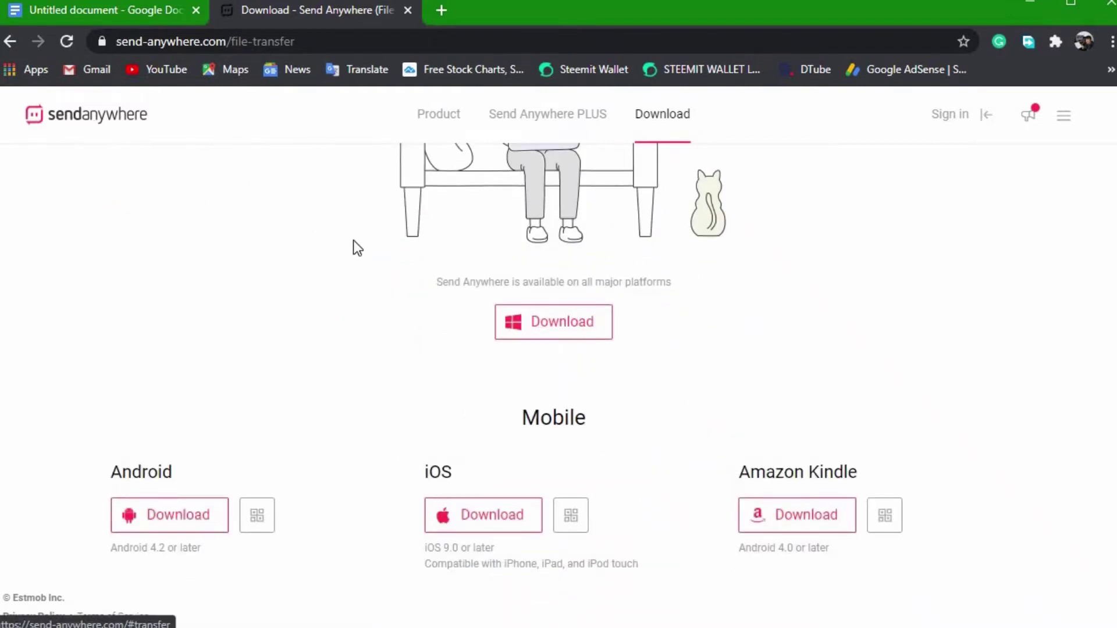
pyautogui.scroll(-2, 490, 302)
pyautogui.scroll(-1, 539, 313)
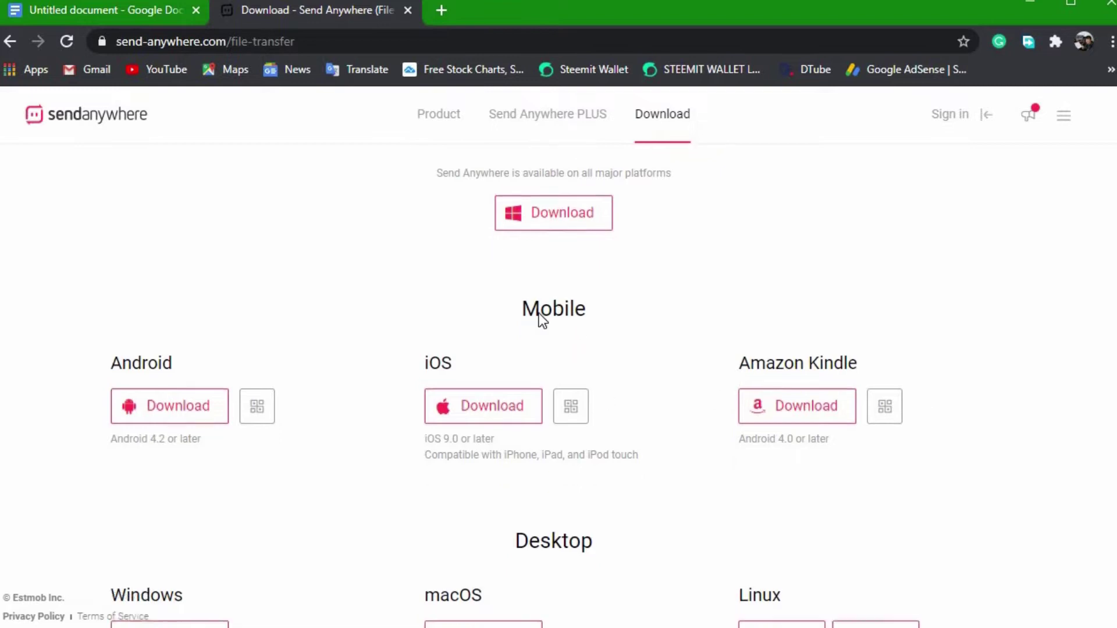
pyautogui.scroll(-1, 539, 313)
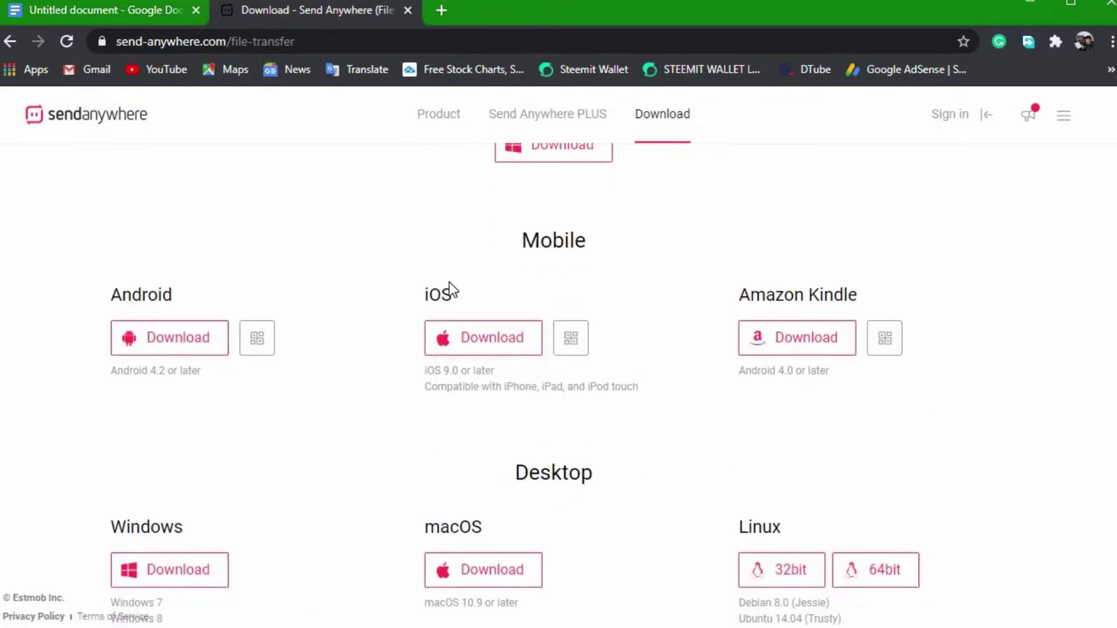
pyautogui.scroll(3, 449, 282)
pyautogui.scroll(-4, 551, 369)
# Step: Download the Windows desktop installer, SendAnywhereSetup.exe
pyautogui.doubleClick(582, 383)
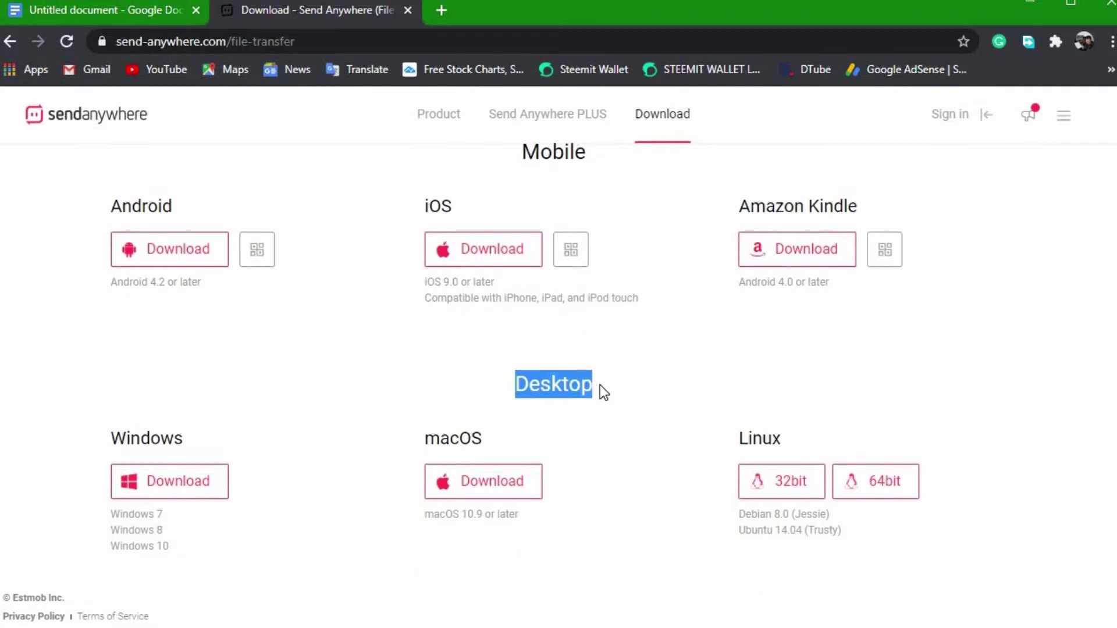
pyautogui.scroll(-1, 599, 386)
pyautogui.click(492, 323)
pyautogui.doubleClick(147, 350)
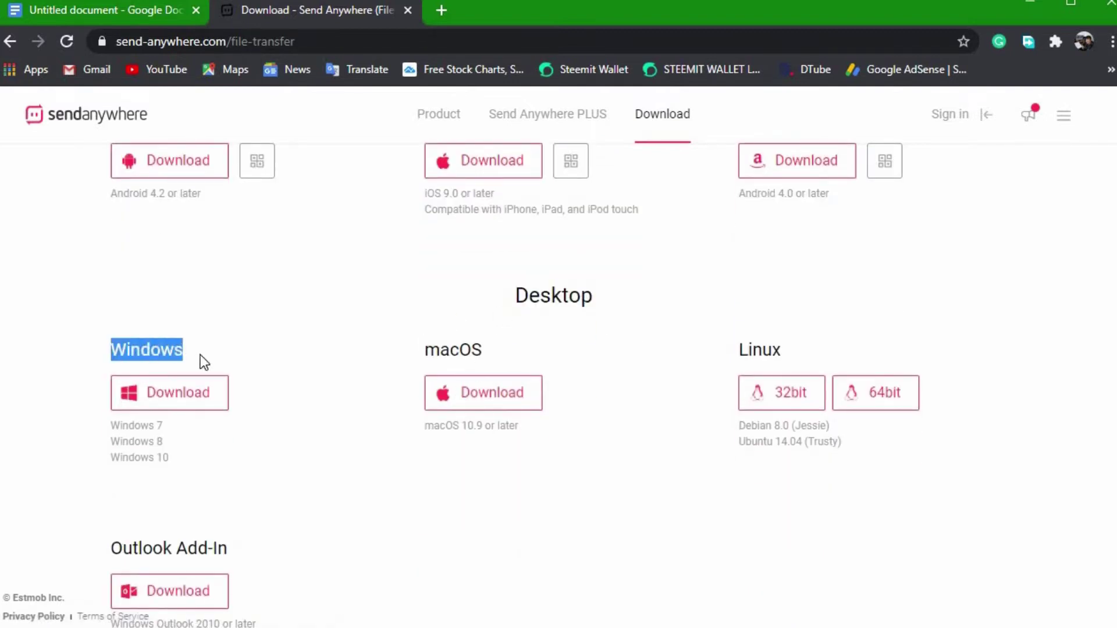
pyautogui.click(142, 400)
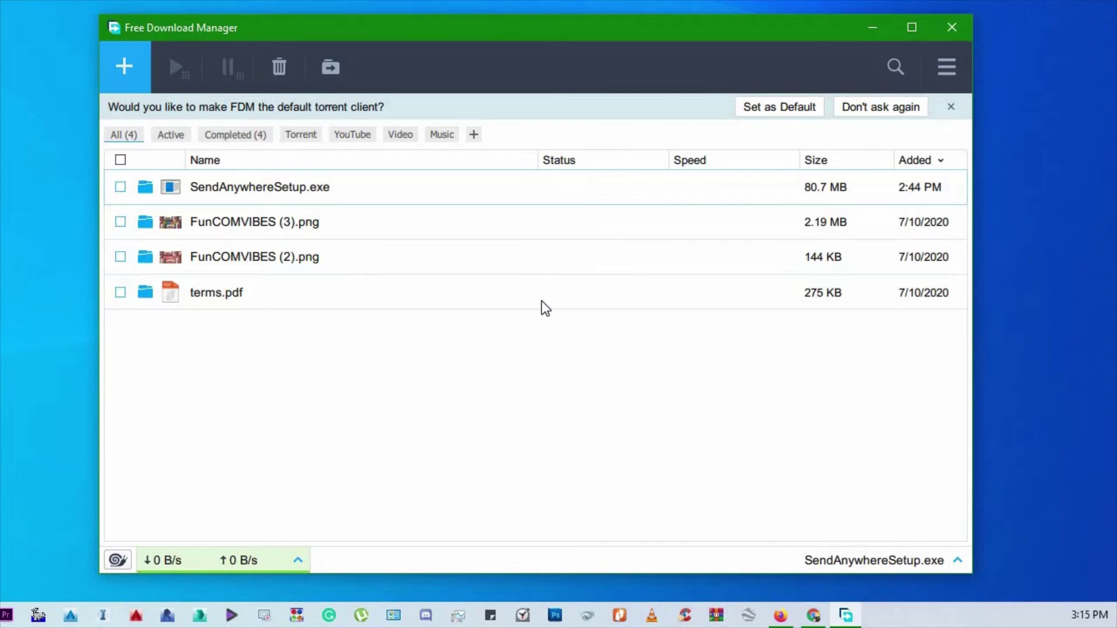
# Step: Filter Free Download Manager to the Completed (4) downloads
pyautogui.click(227, 136)
# Step: Run SendAnywhereSetup from Downloads and install it into C:\Program Files (x86)\Send Anywhere
pyautogui.click(331, 67)
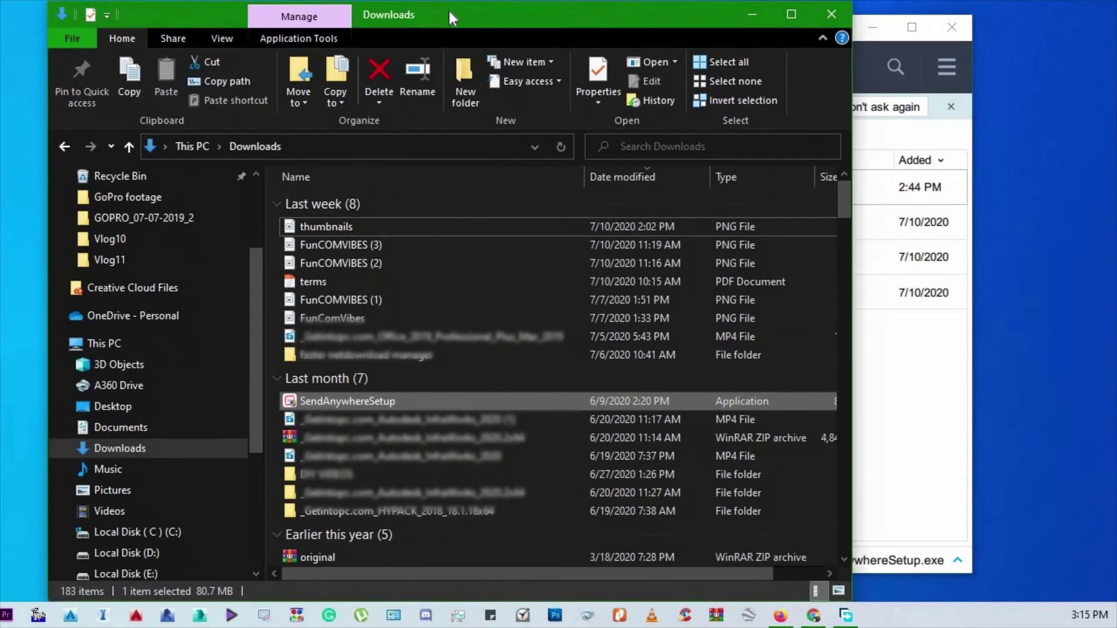
pyautogui.click(344, 399)
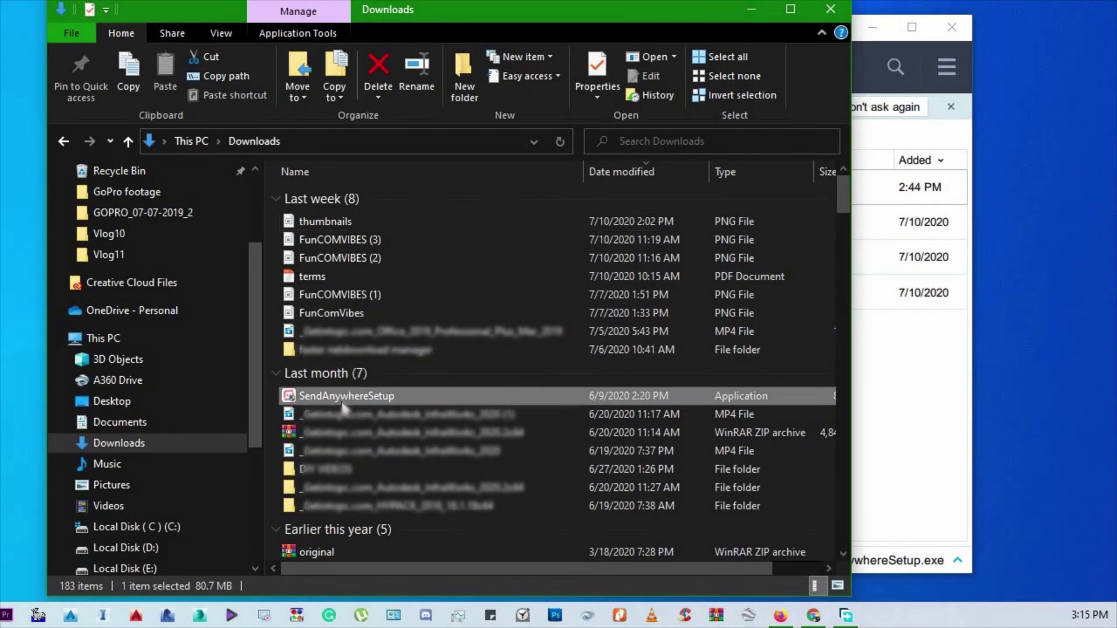
pyautogui.doubleClick(343, 405)
pyautogui.click(646, 417)
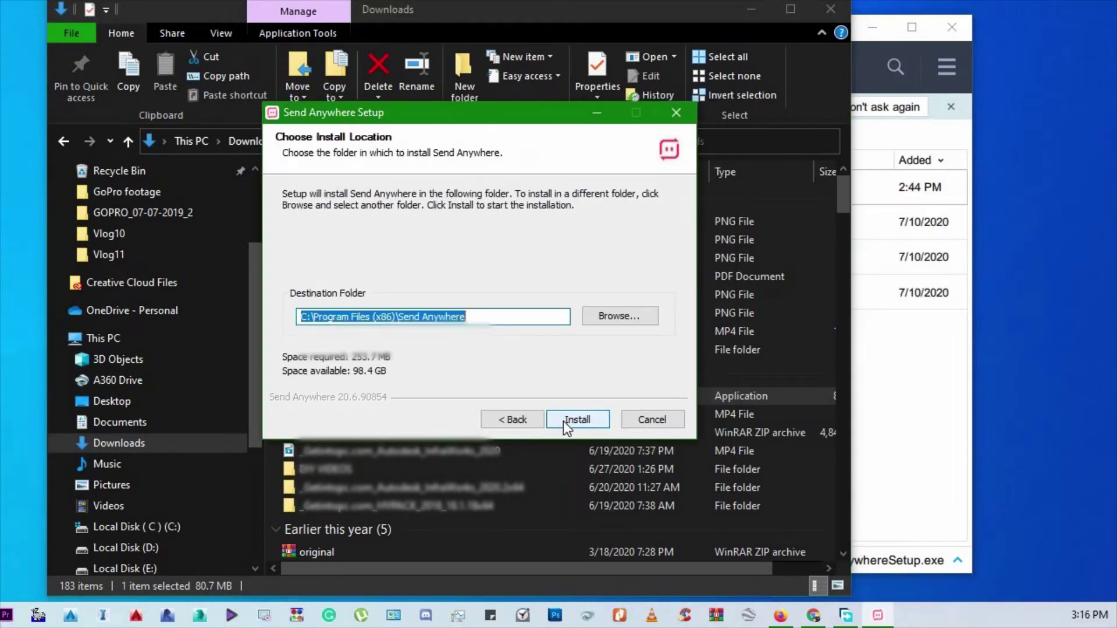
pyautogui.click(564, 421)
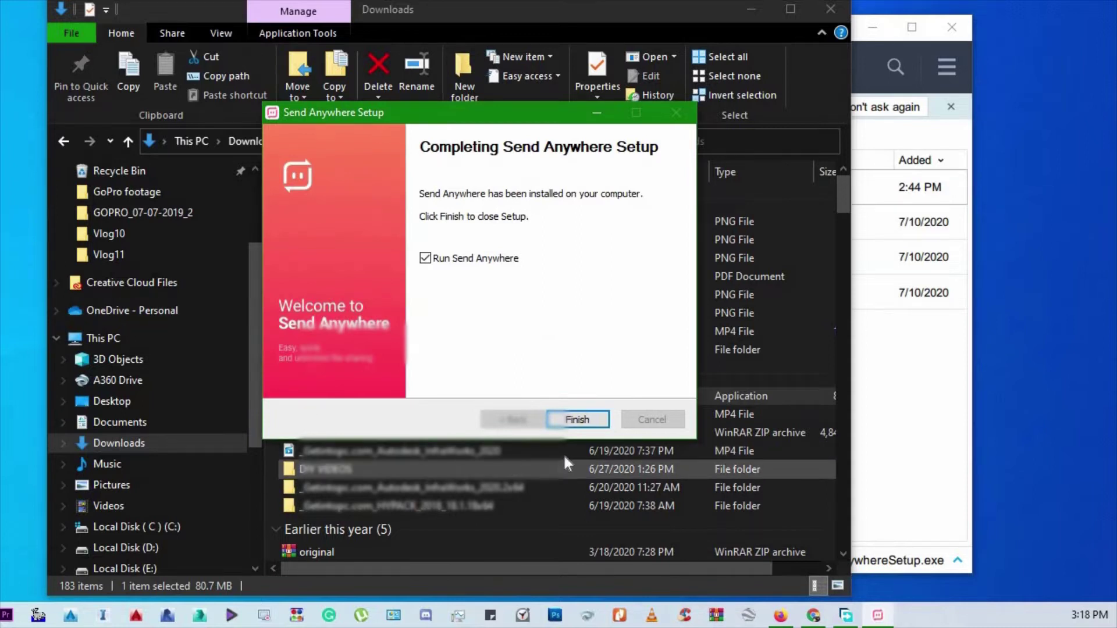
pyautogui.click(567, 424)
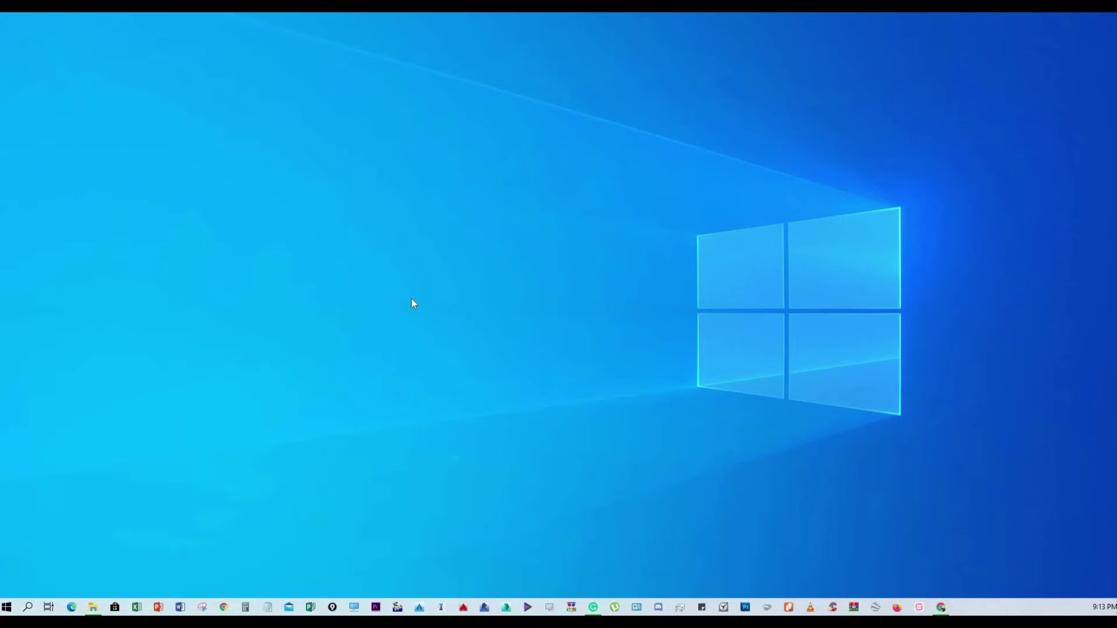
# Step: Search Windows for 'send' and launch the Send Anywhere app
pyautogui.click(27, 607)
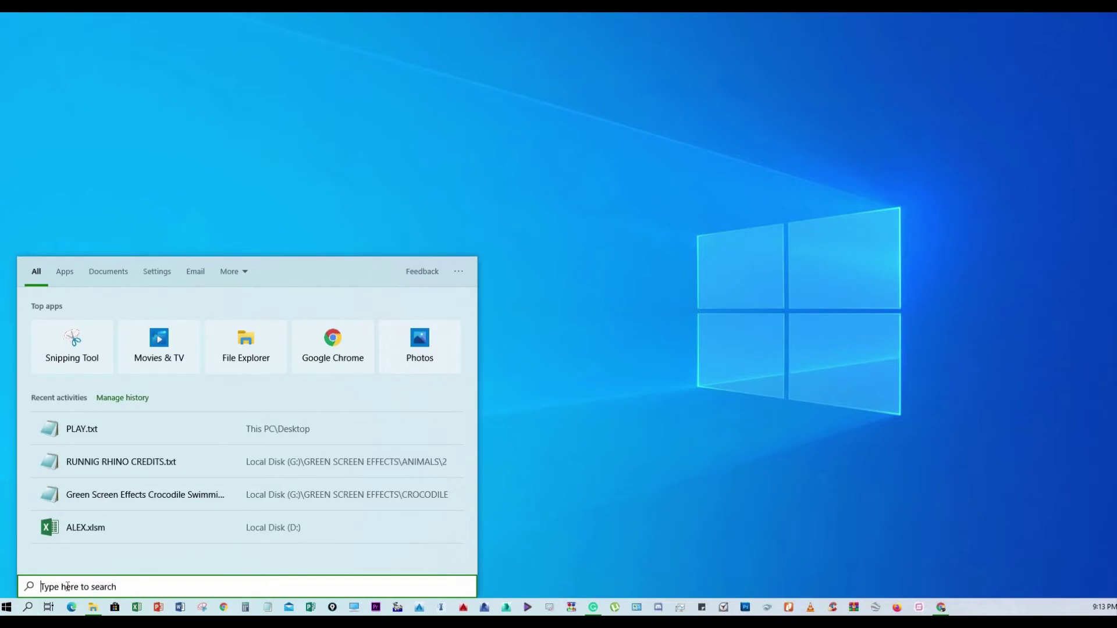
pyautogui.write('send')
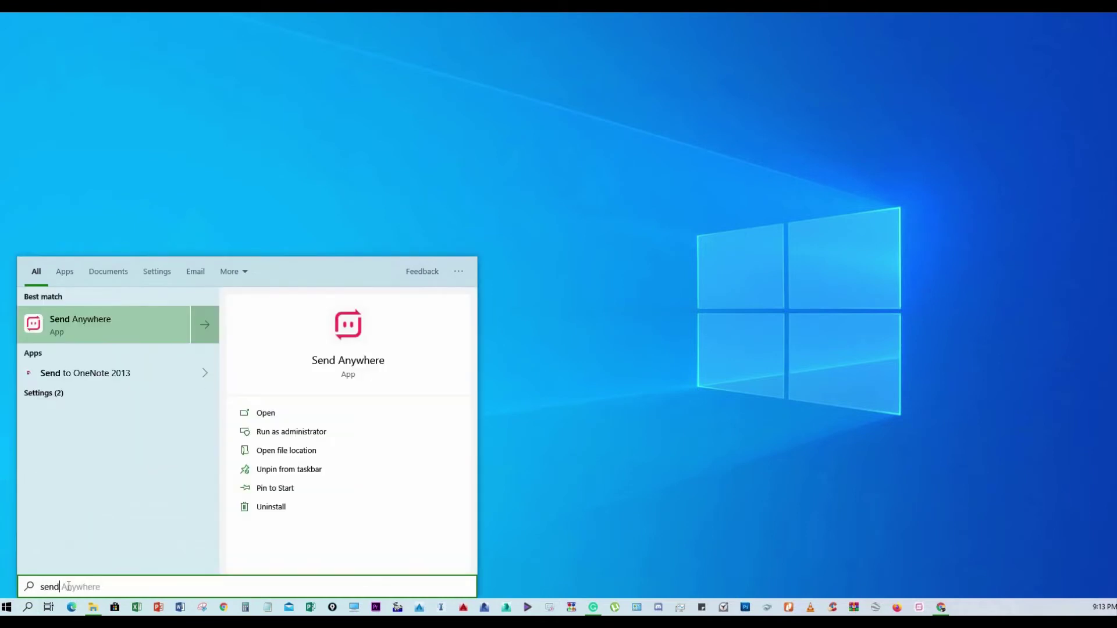
pyautogui.click(81, 326)
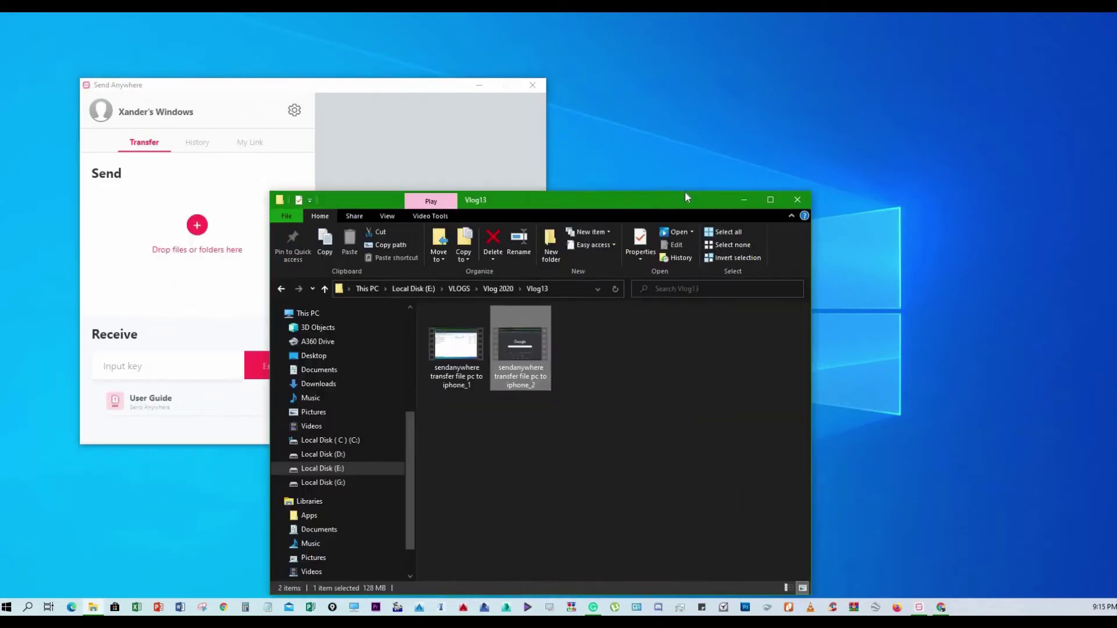
# Step: Show G:\GREEN SCREEN EFFECTS\SMOKE in Details view and drop the Smoke Green Screen video into Send Anywhere
pyautogui.moveTo(685, 192); pyautogui.dragTo(970, 110)
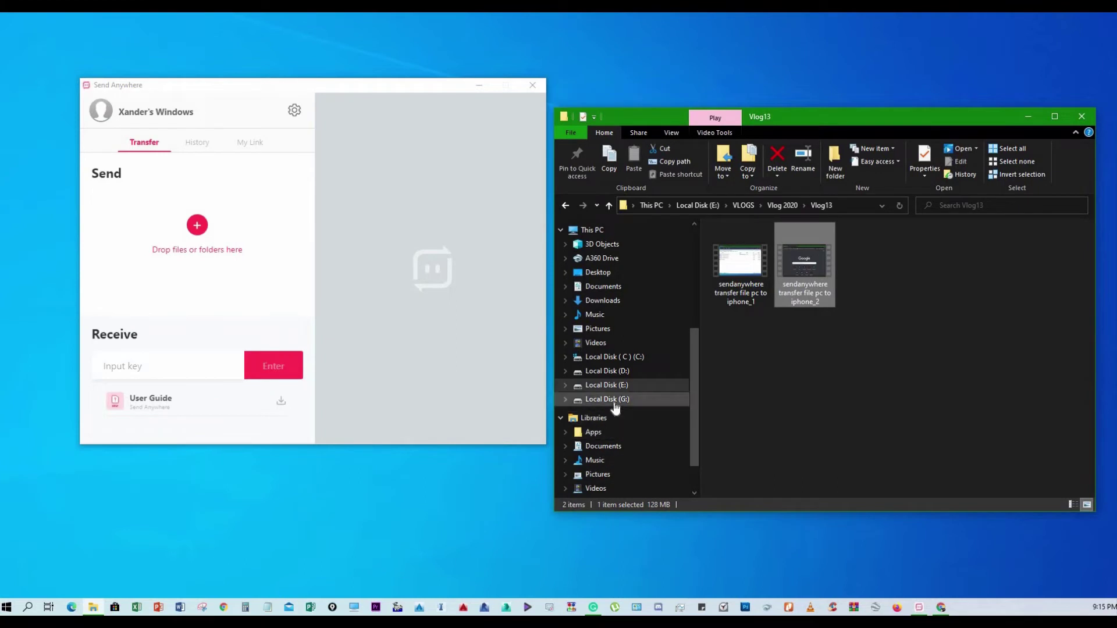
pyautogui.click(607, 399)
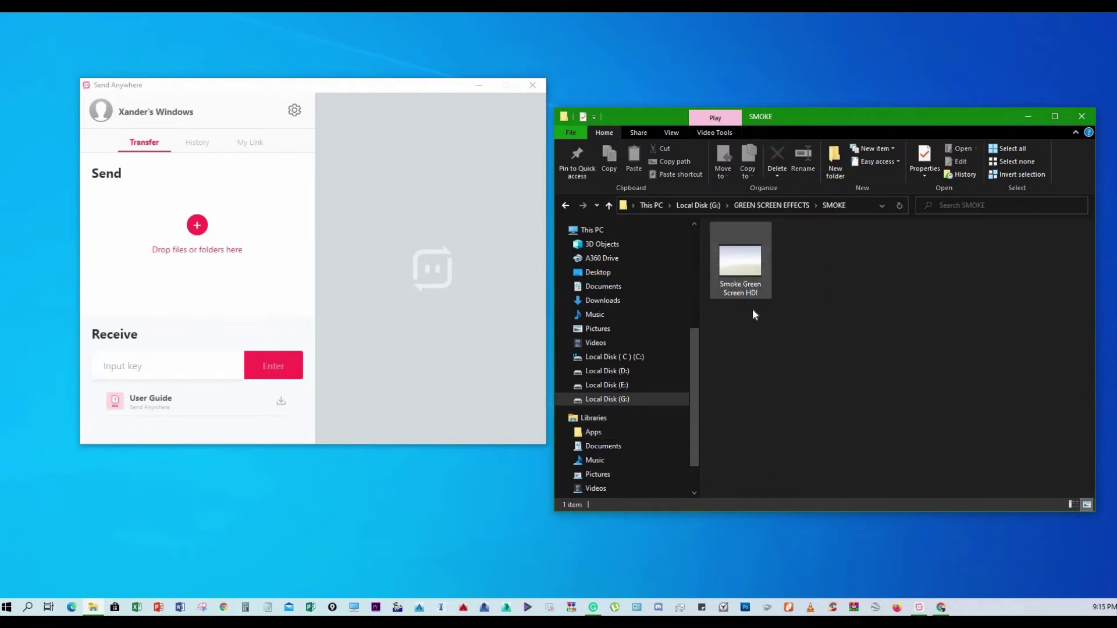
pyautogui.click(681, 133)
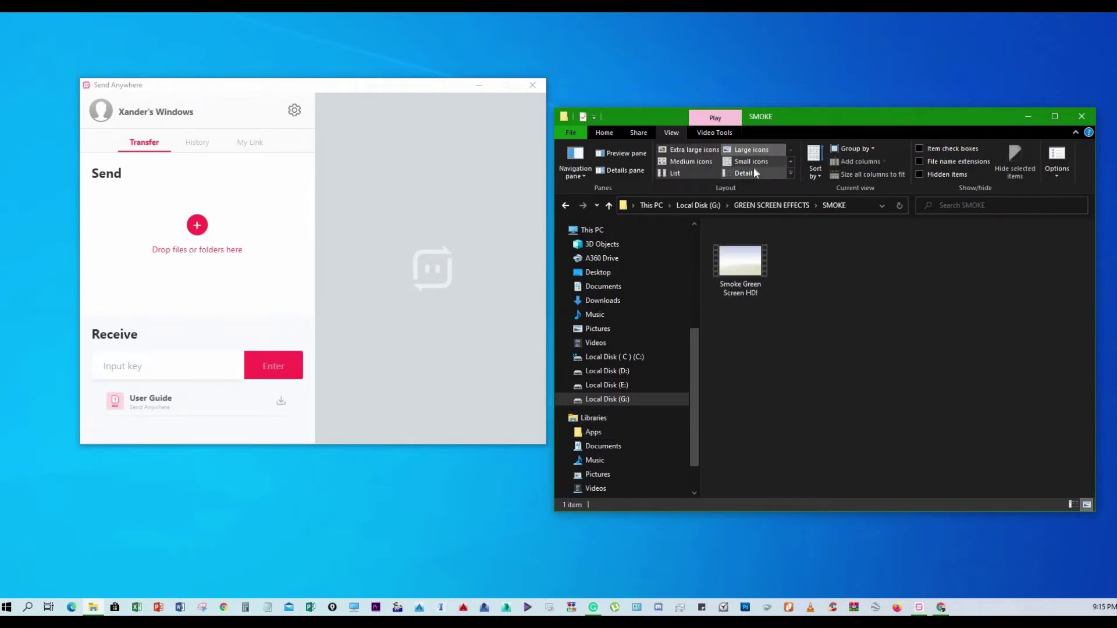
pyautogui.click(751, 171)
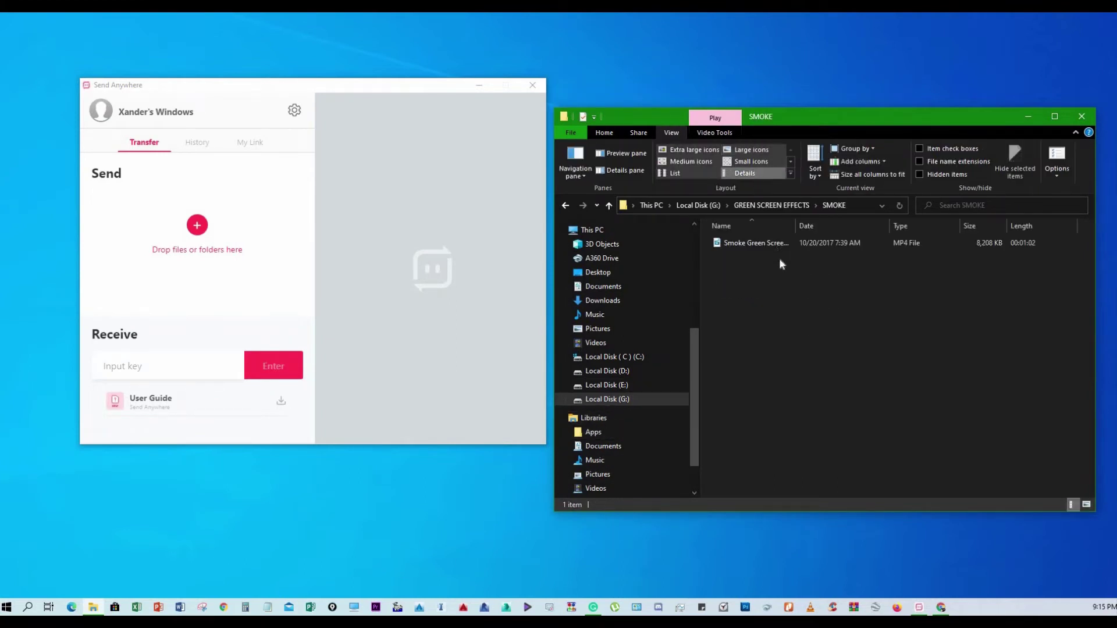
pyautogui.doubleClick(797, 226)
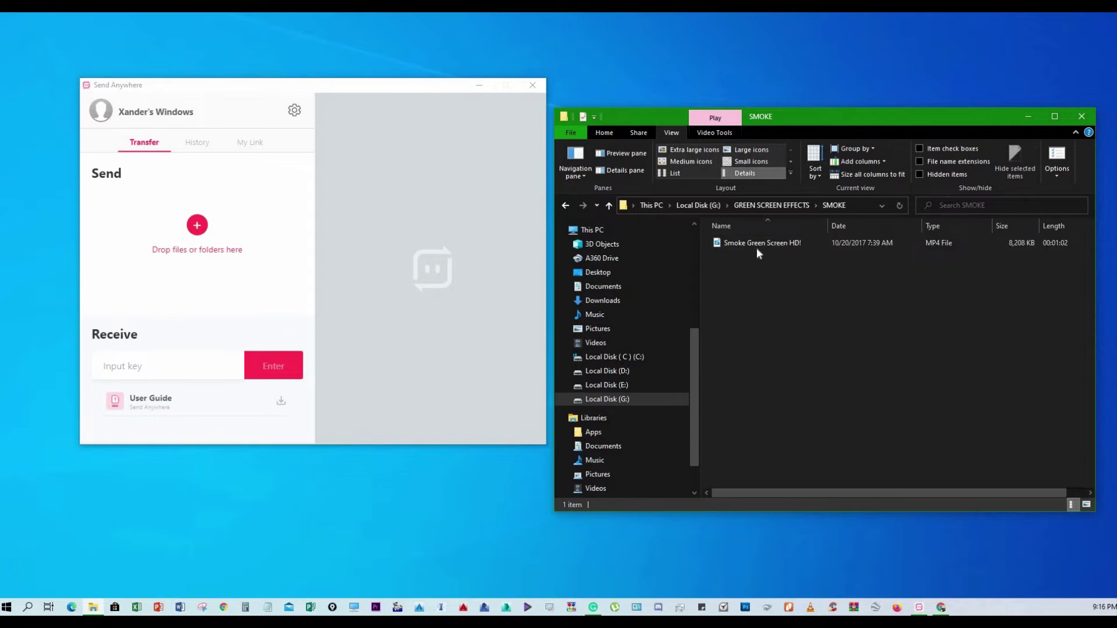
pyautogui.moveTo(757, 245); pyautogui.dragTo(183, 260)
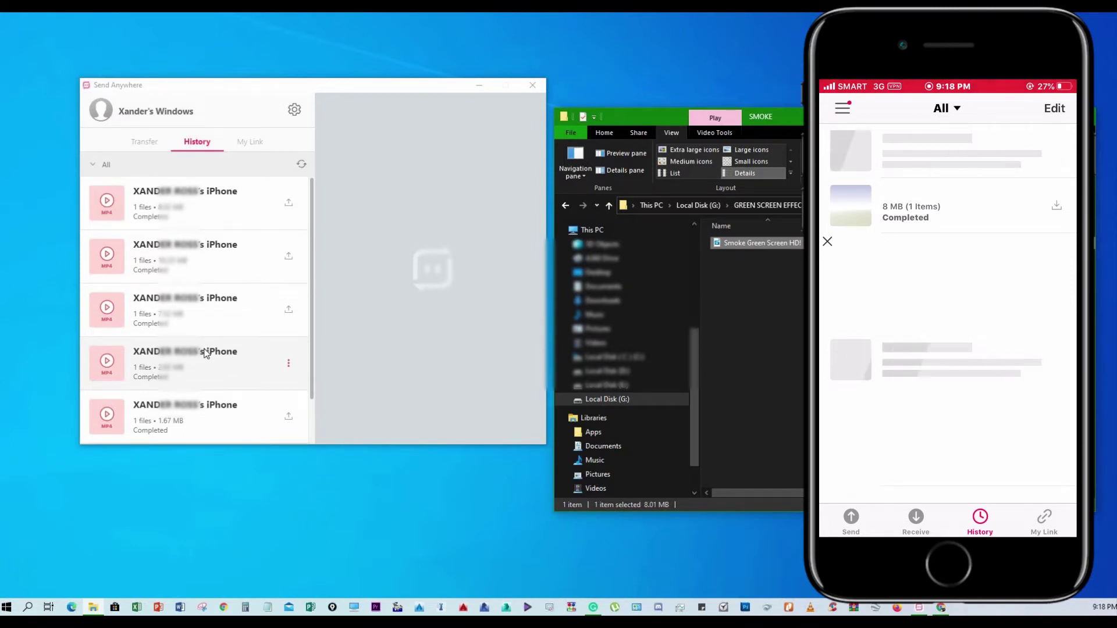
# Step: Send the 1.49 MB Dust Explosion video, entering the transfer key on the iPhone to receive it
pyautogui.click(145, 141)
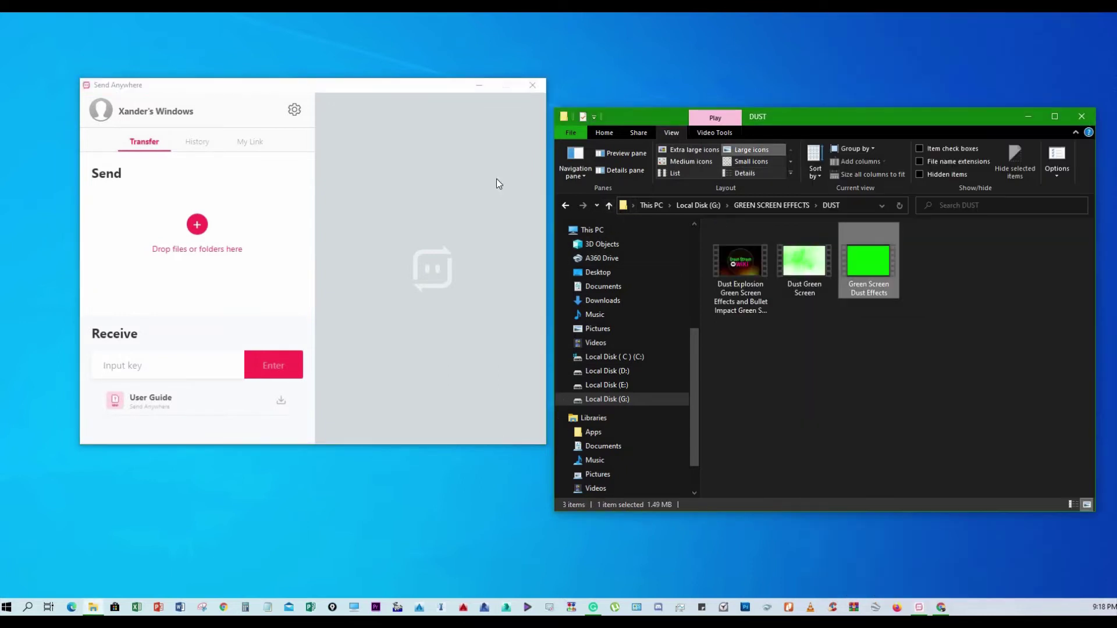
pyautogui.moveTo(497, 179); pyautogui.dragTo(203, 256)
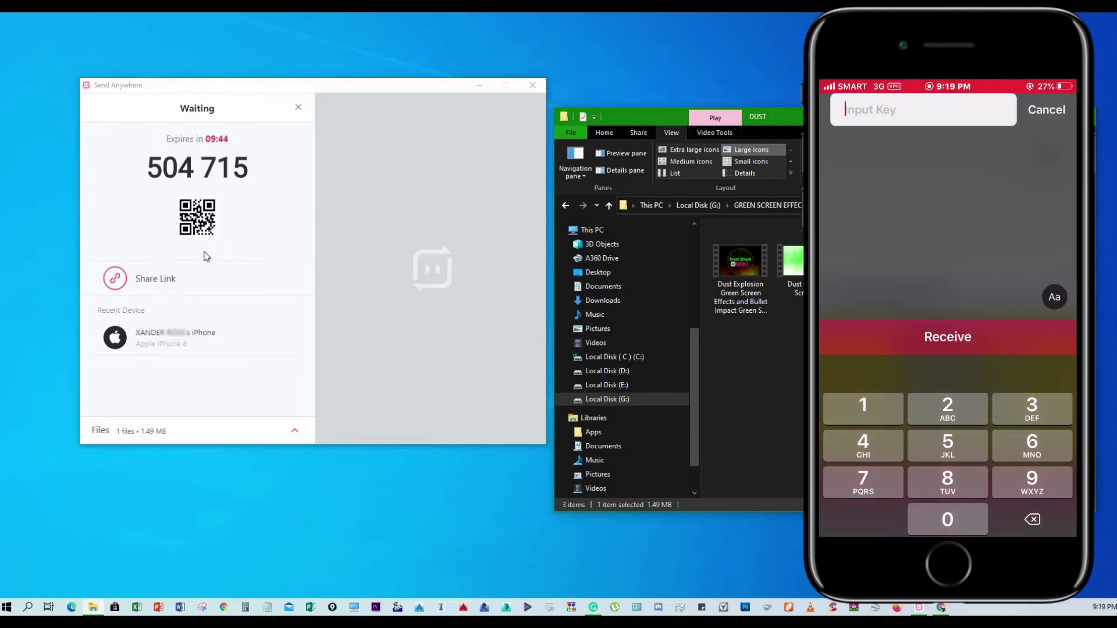
pyautogui.write('5')
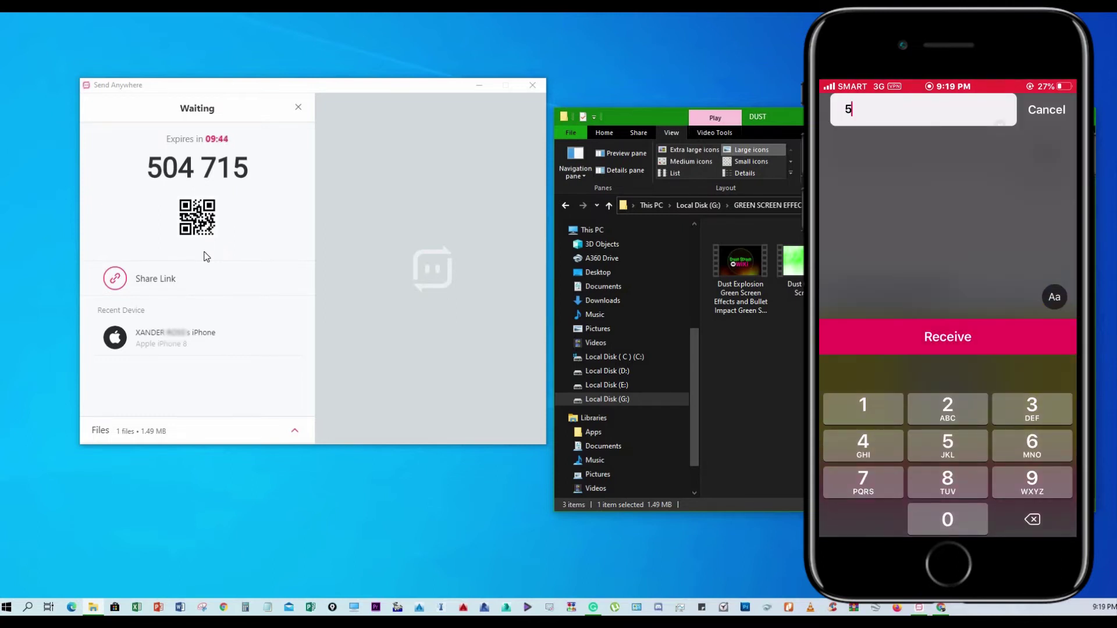
pyautogui.write('04715')
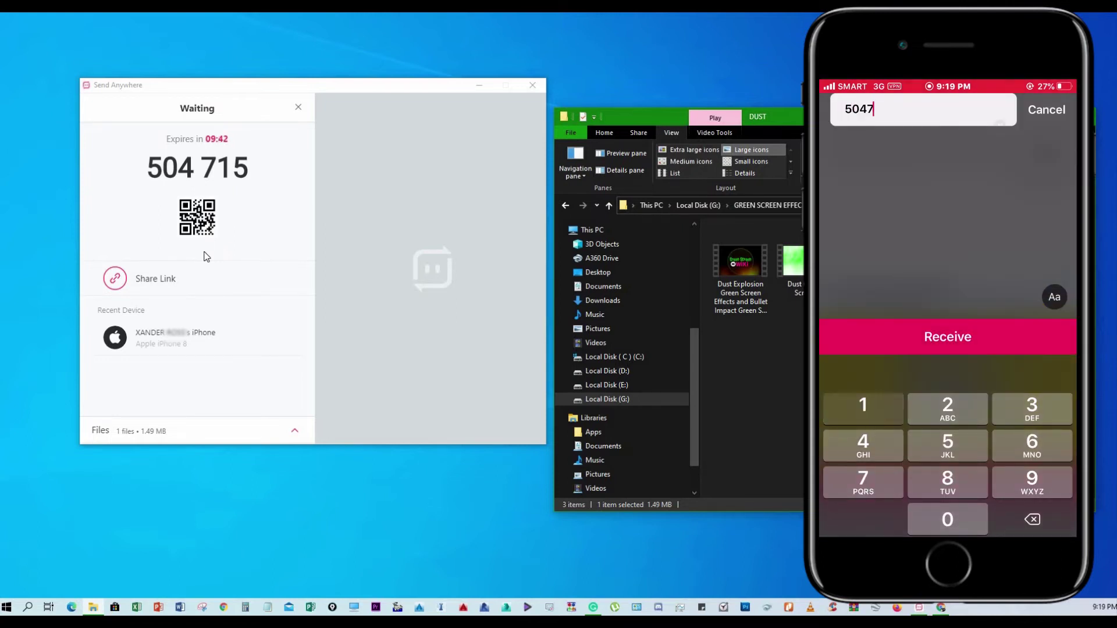
pyautogui.click(948, 337)
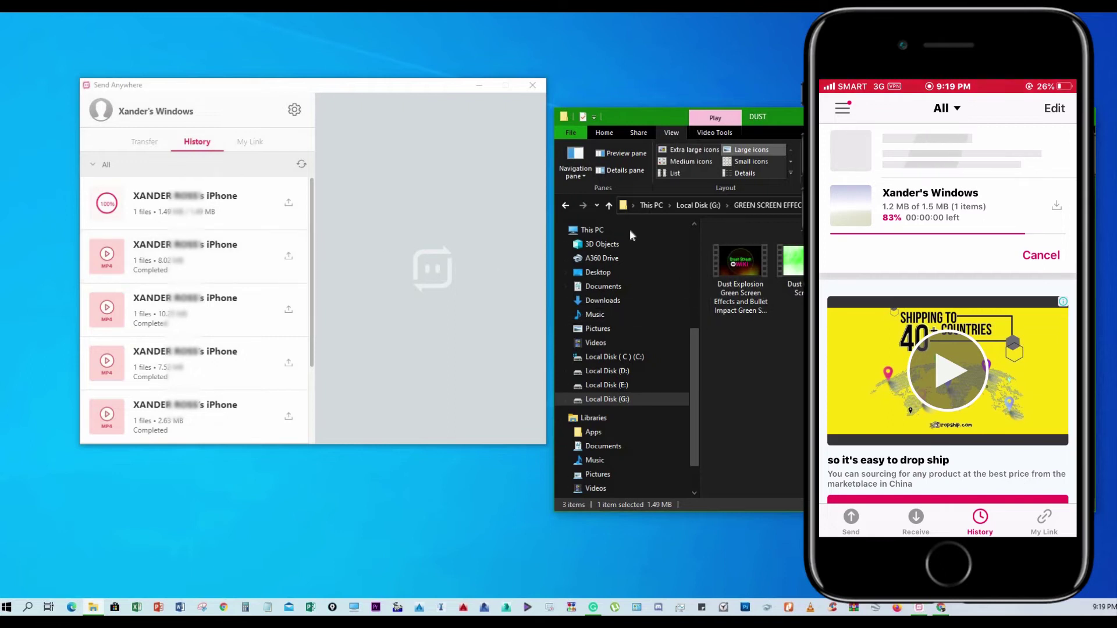
# Step: Open the FIRE folder under GREEN SCREEN EFFECTS and drag its Fire green screen video into Send Anywhere
pyautogui.click(608, 205)
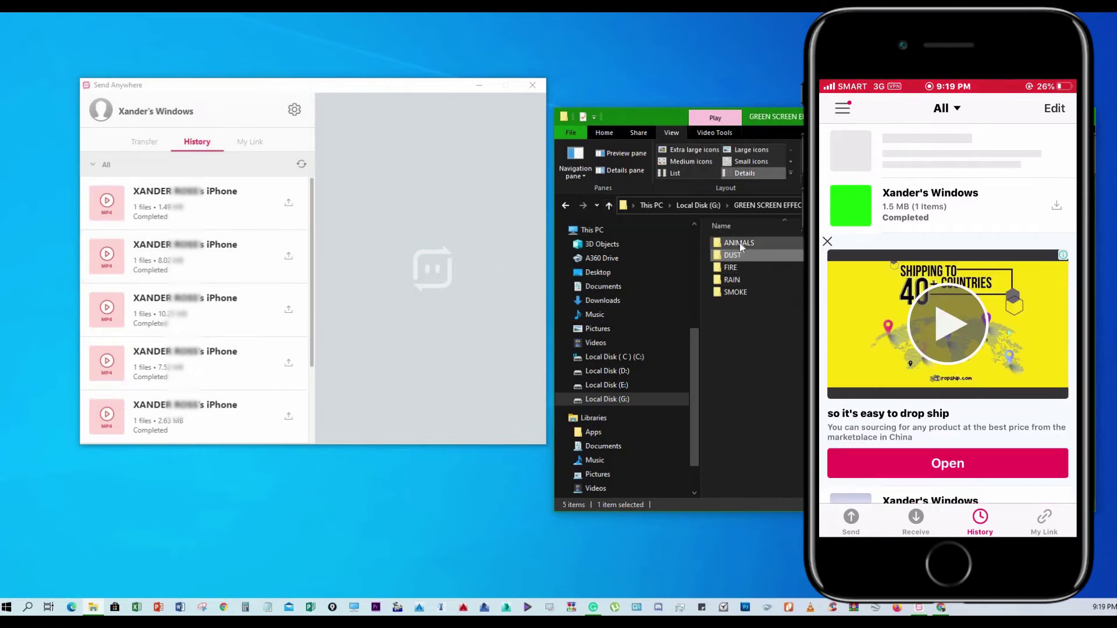
pyautogui.doubleClick(739, 243)
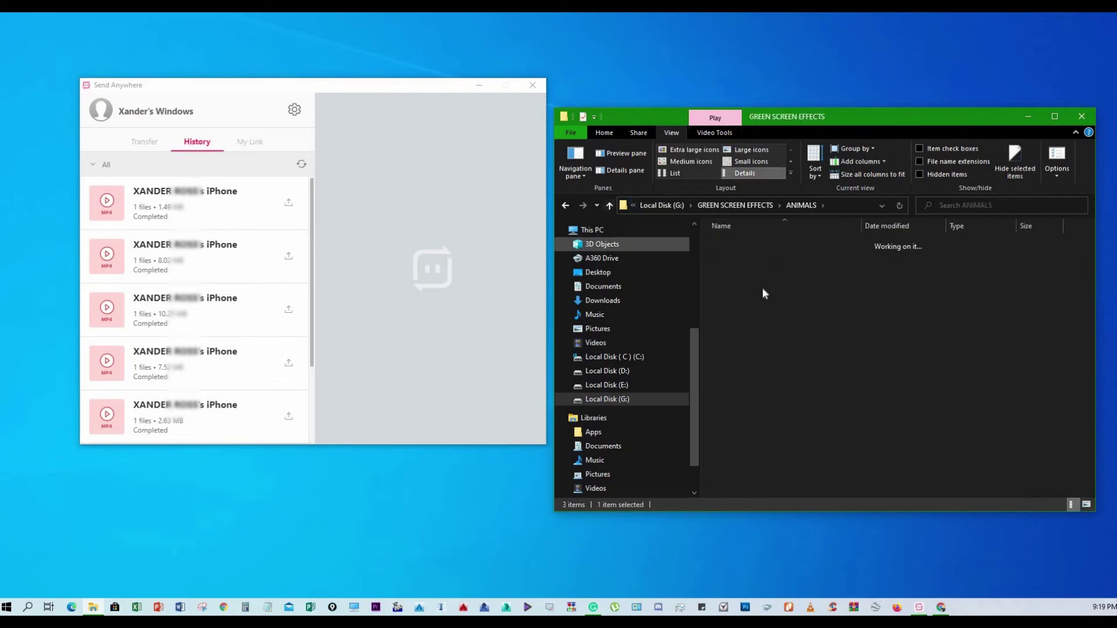
pyautogui.hotkey('alt', 'Left')
pyautogui.doubleClick(758, 268)
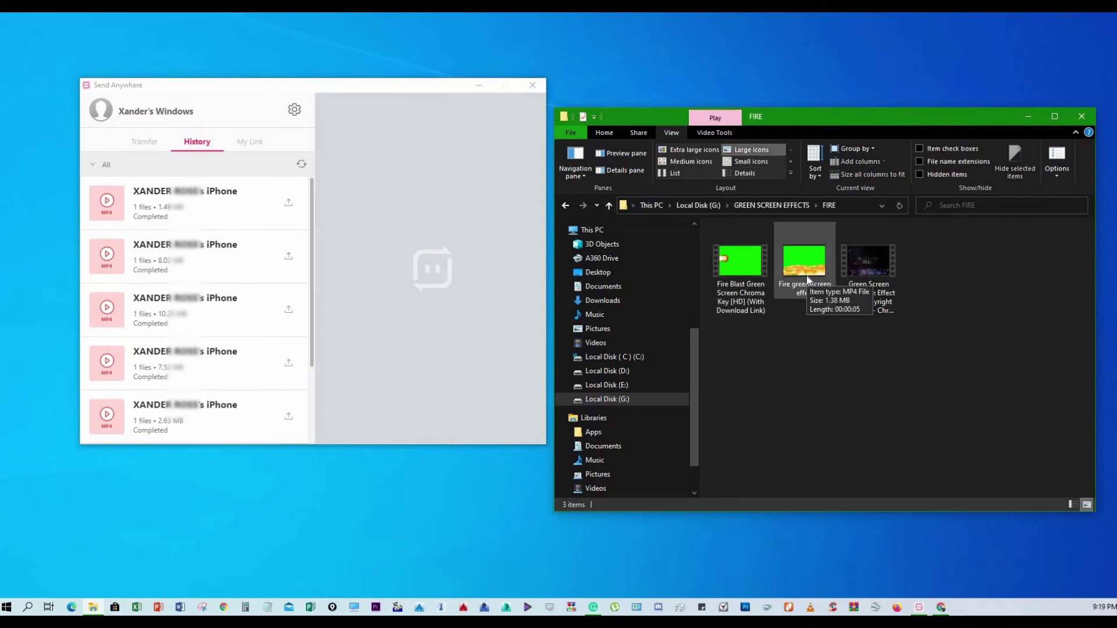
pyautogui.click(150, 146)
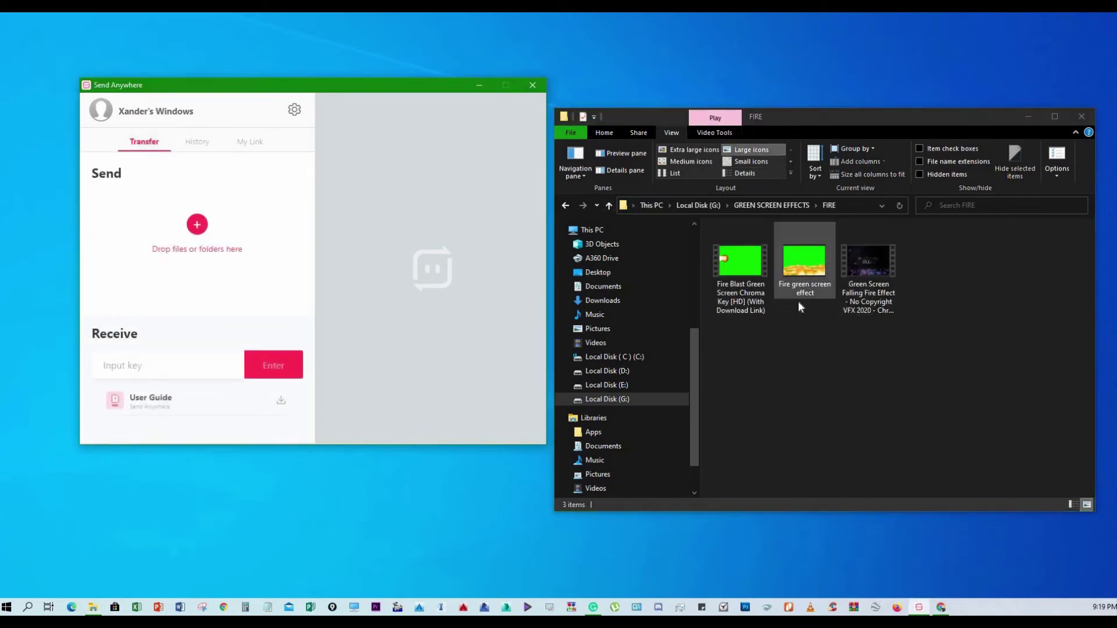
pyautogui.moveTo(805, 288); pyautogui.dragTo(183, 236)
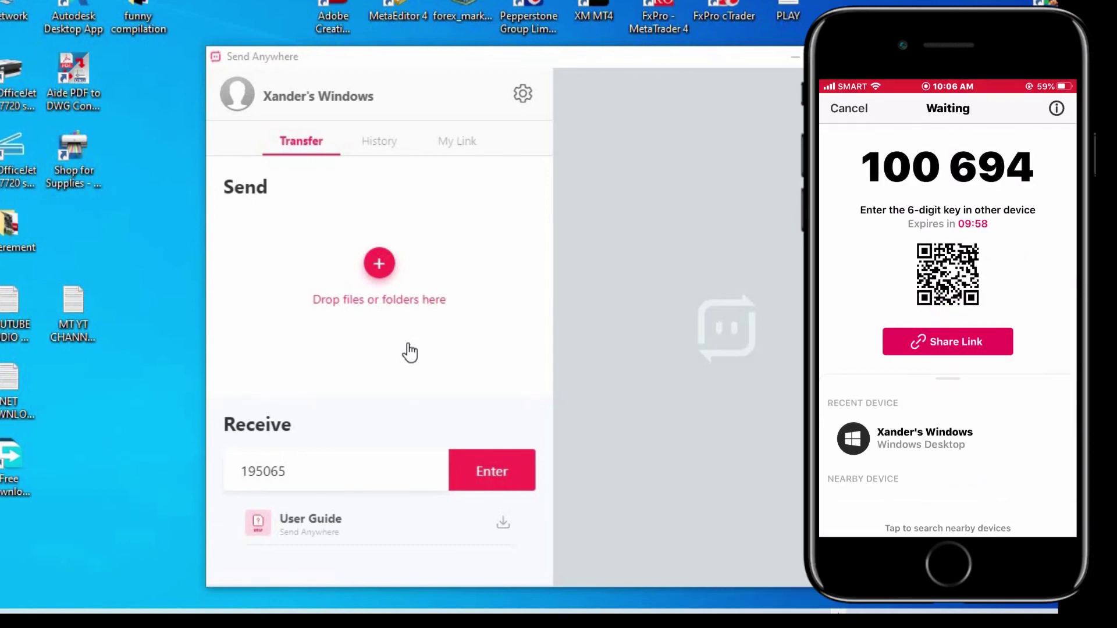
# Step: Replace the old receive key with the iPhone's key and download the three RPReplay videos (531.69 MB)
pyautogui.moveTo(289, 472); pyautogui.dragTo(215, 469)
pyautogui.press('BackSpace')
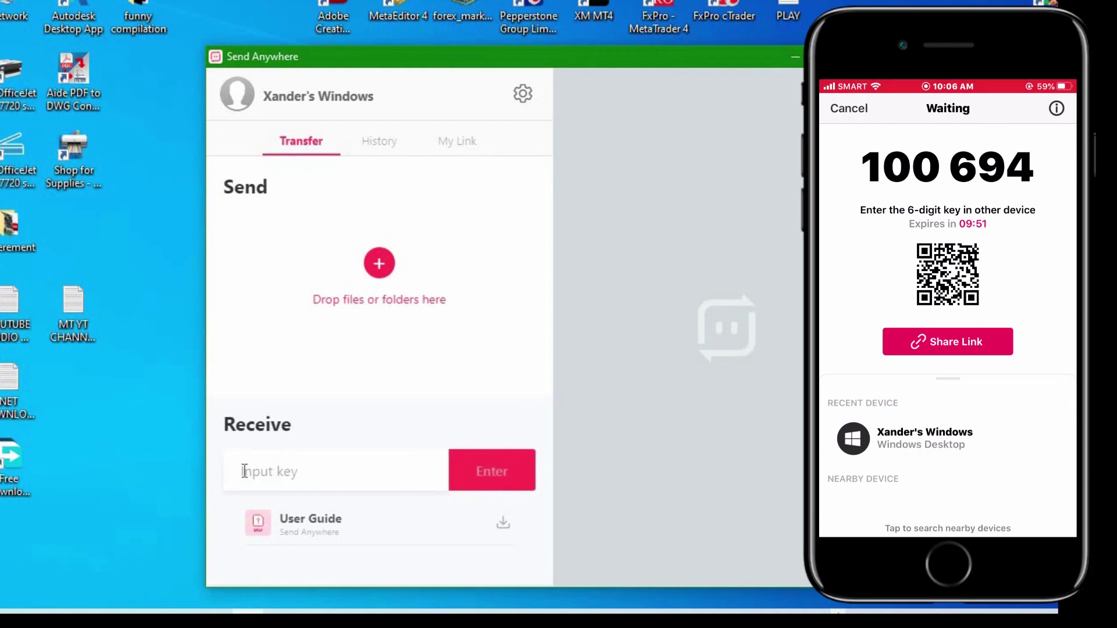
pyautogui.write('100')
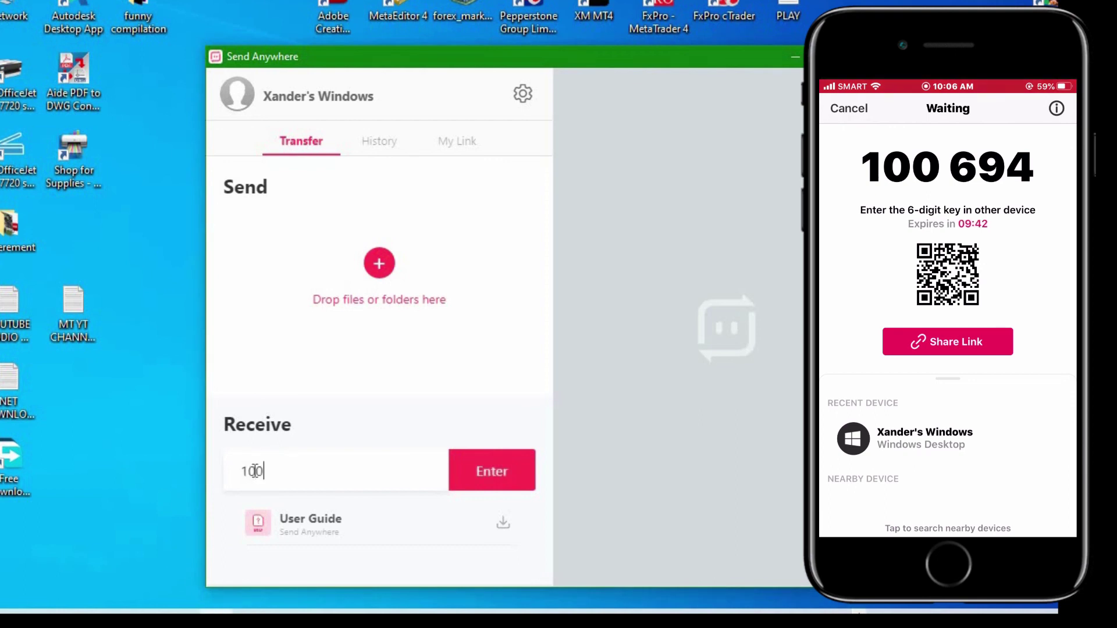
pyautogui.write('694')
pyautogui.click(505, 481)
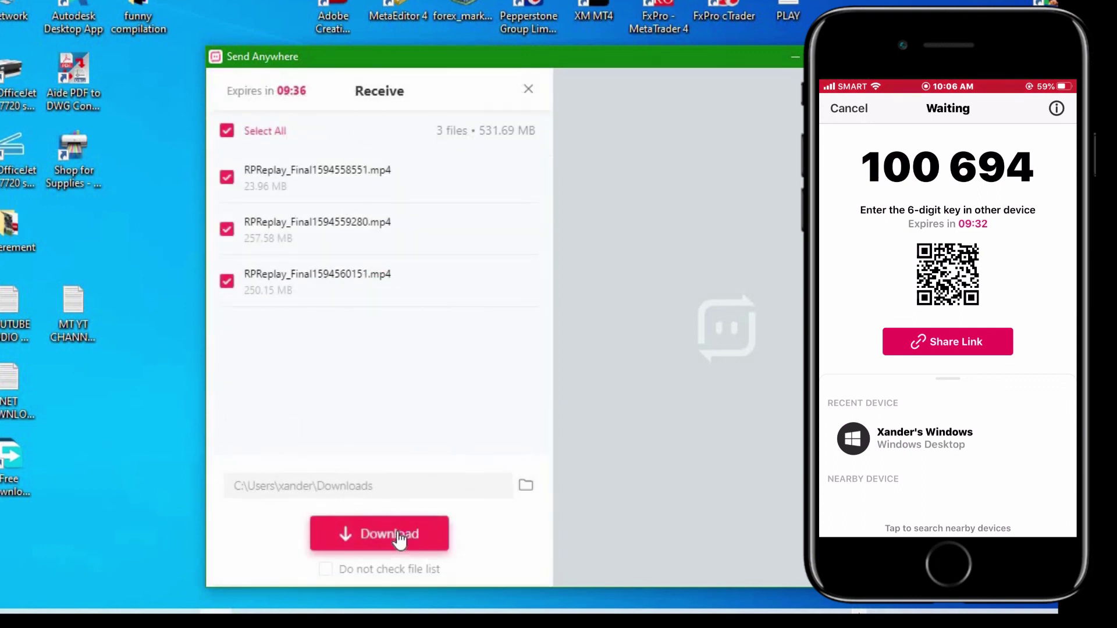
pyautogui.click(362, 534)
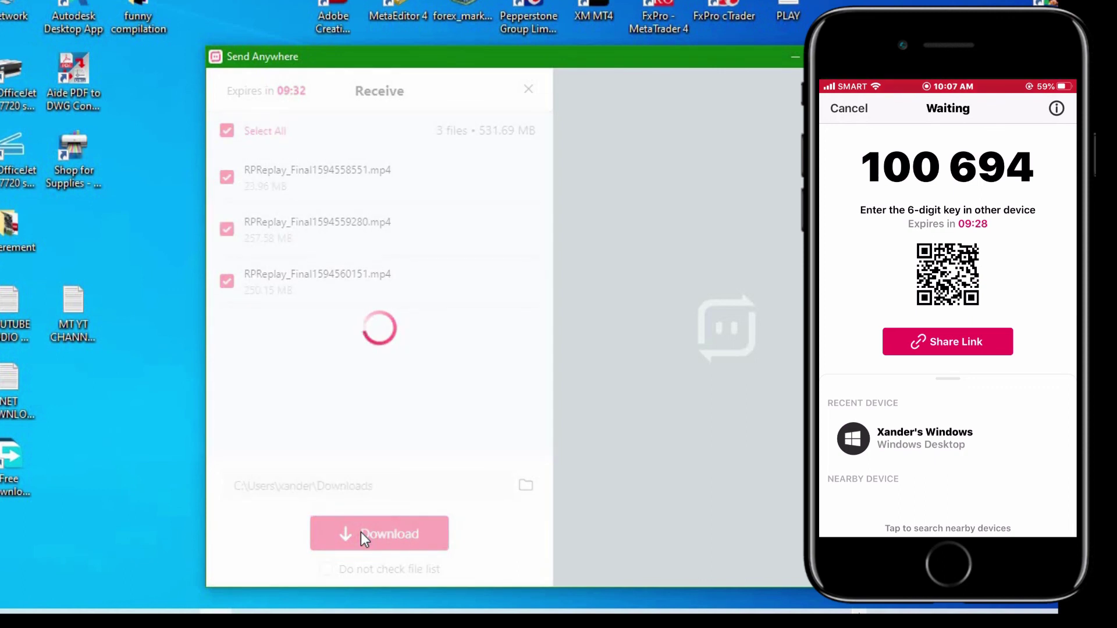